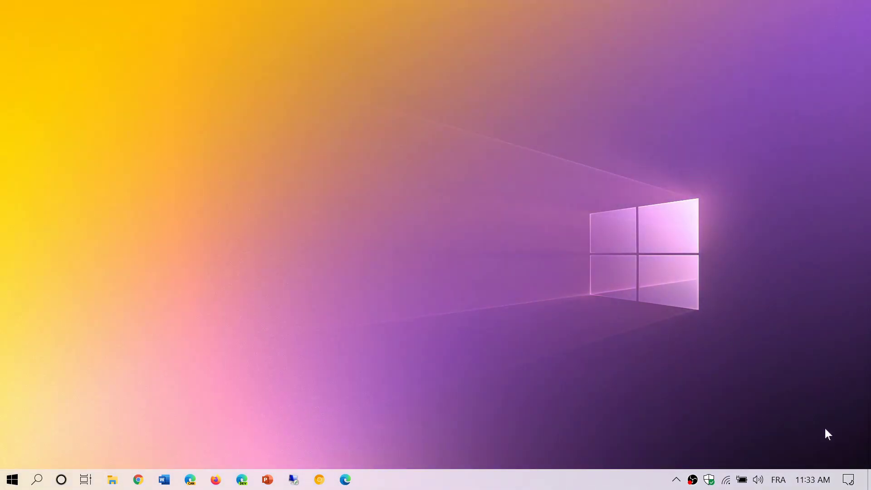
# - Open Settings from Action Center, then close it again
pyautogui.click(848, 480)
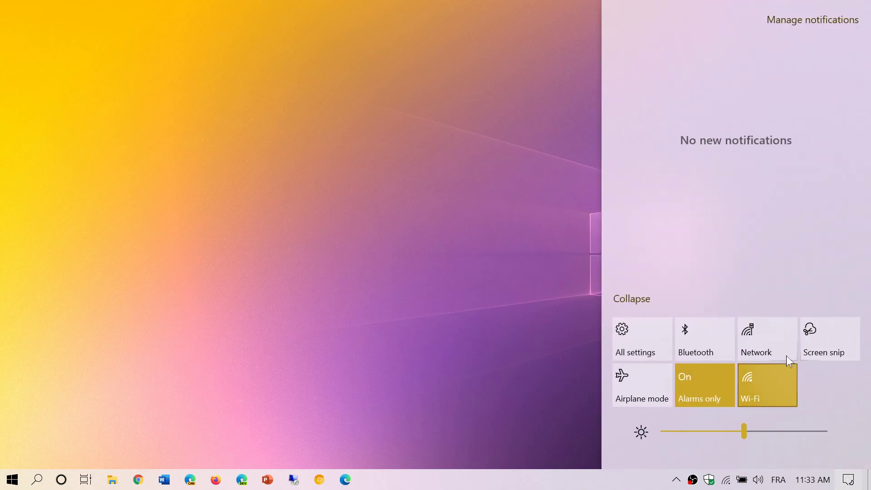
pyautogui.click(626, 334)
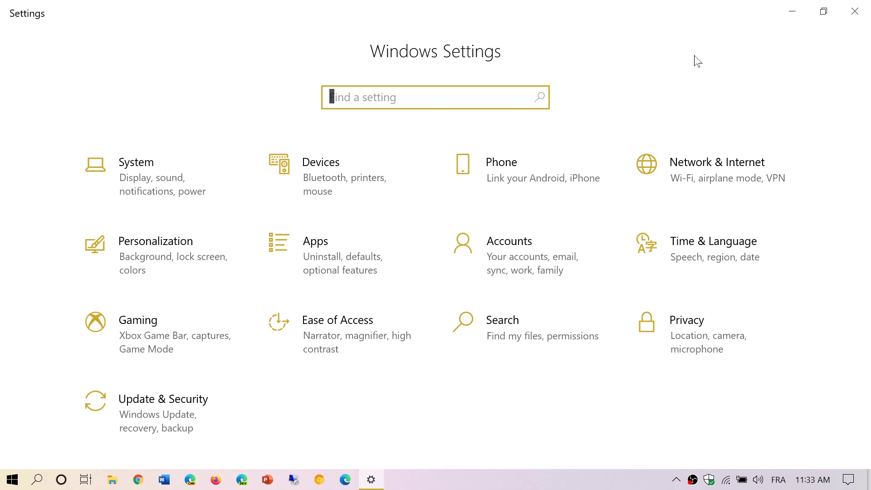
pyautogui.click(854, 13)
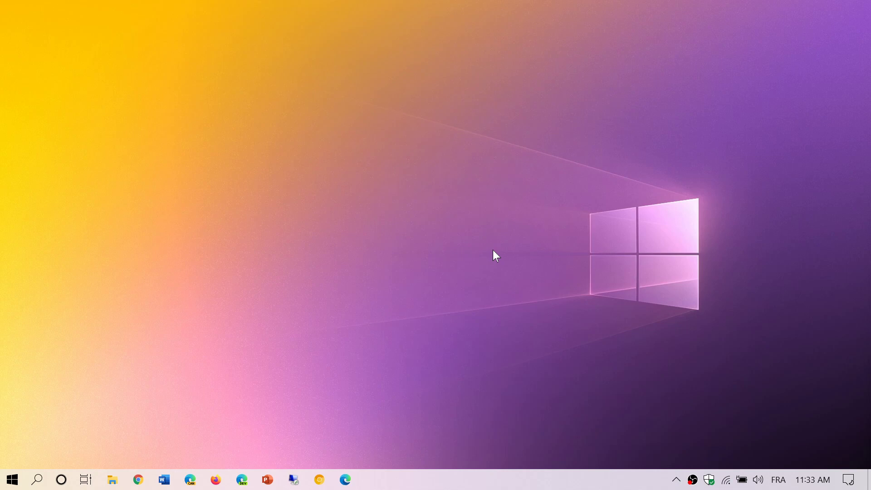
# - Open the Start menu and Action Center, dismiss both, then reopen Action Center alone
pyautogui.click(13, 479)
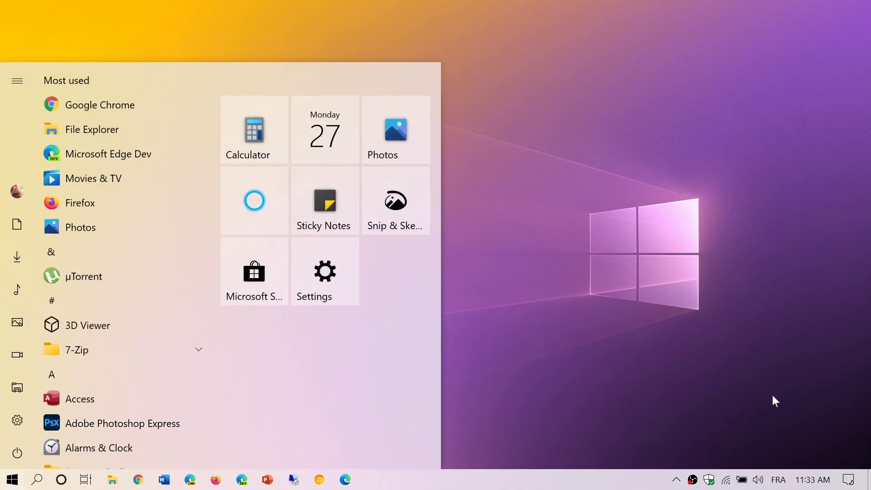
pyautogui.click(849, 479)
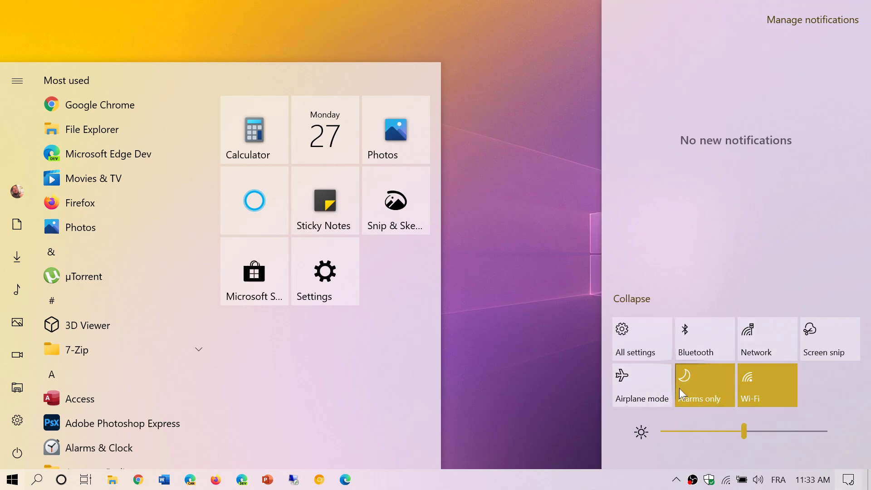
pyautogui.click(552, 149)
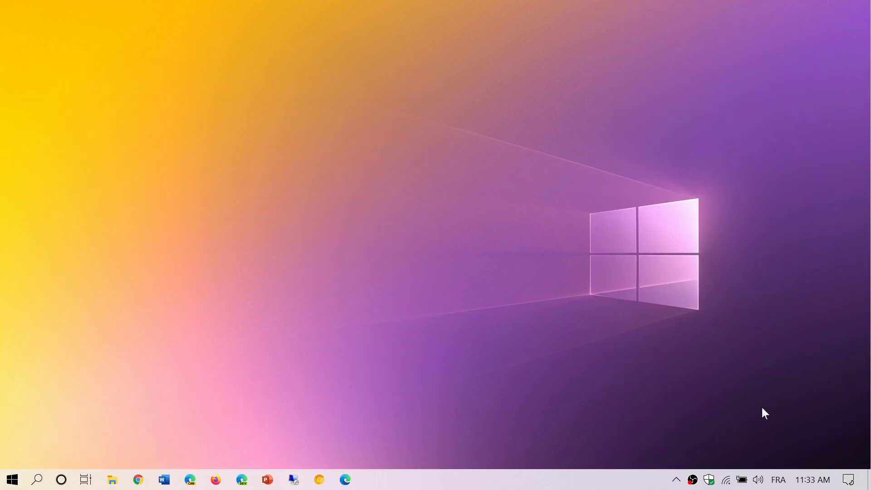
pyautogui.click(849, 480)
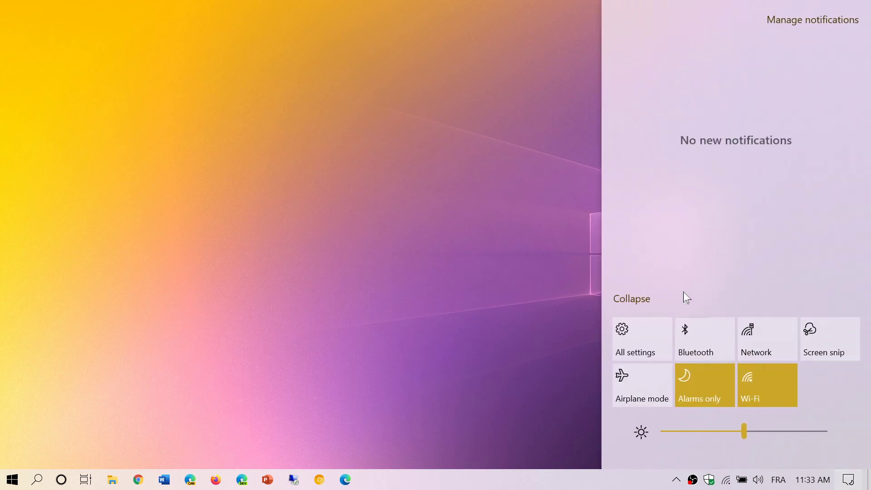
# - Go to All settings, then Personalization, then the Colors page
pyautogui.click(634, 331)
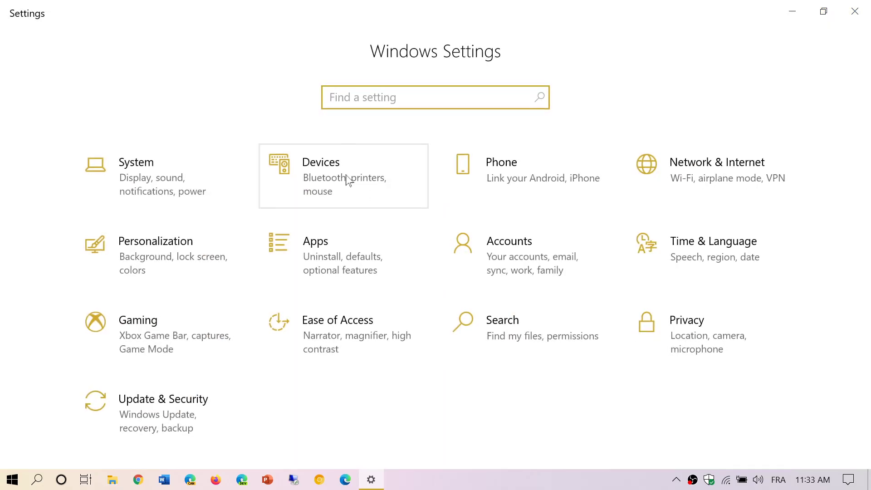
pyautogui.click(185, 242)
pyautogui.click(89, 184)
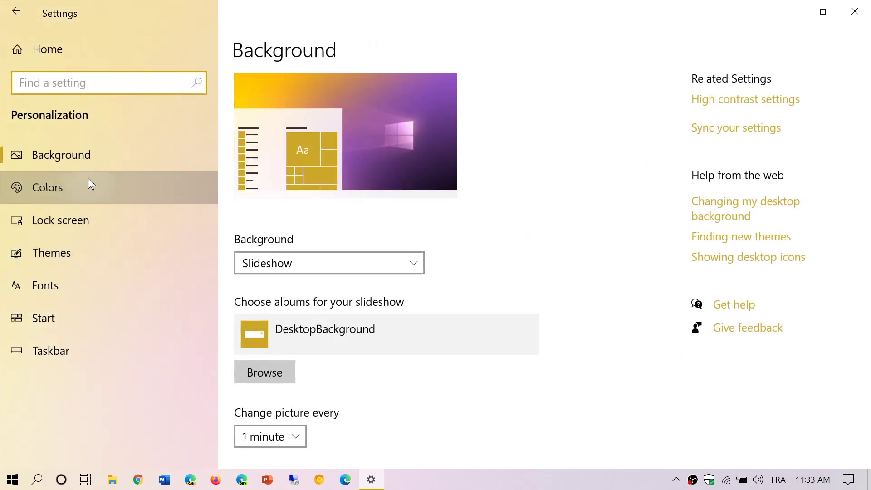
pyautogui.scroll(-1, 550, 278)
pyautogui.scroll(-2, 551, 278)
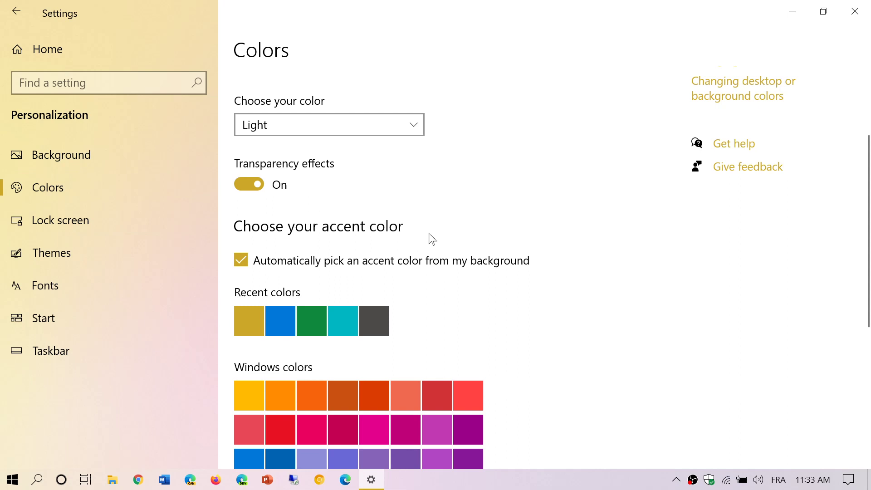
pyautogui.scroll(-1, 559, 303)
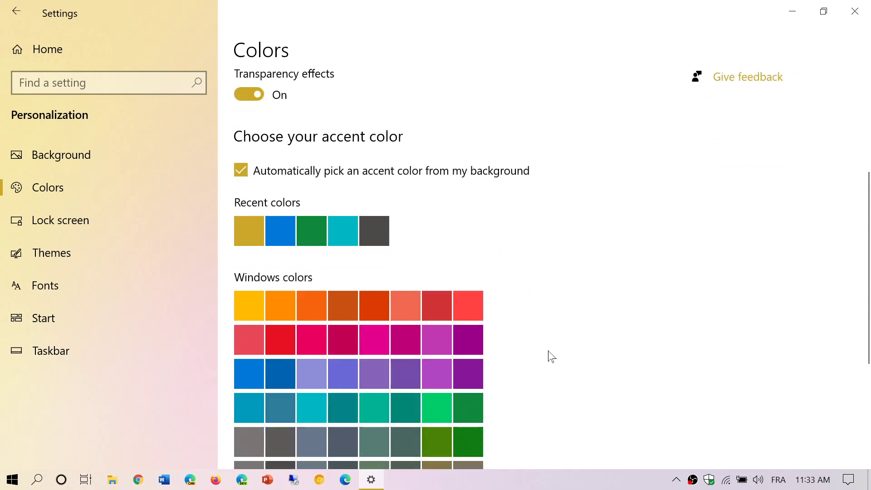
pyautogui.scroll(-1, 652, 337)
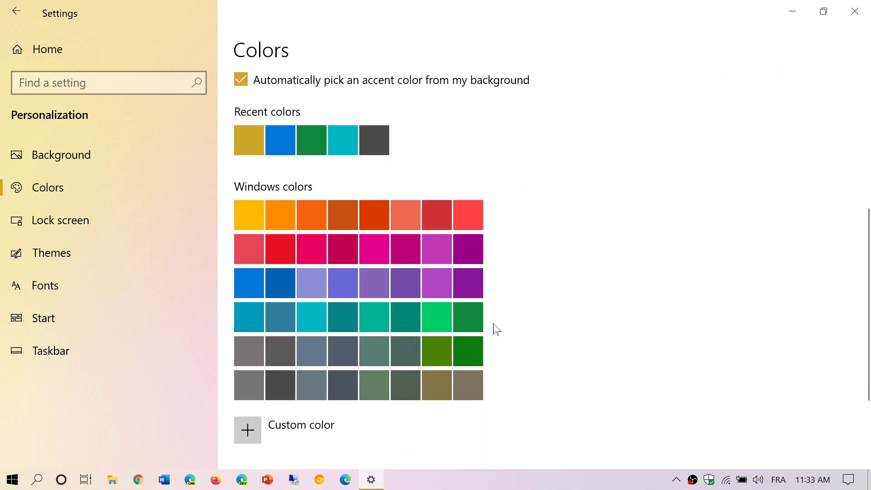
pyautogui.scroll(1, 555, 239)
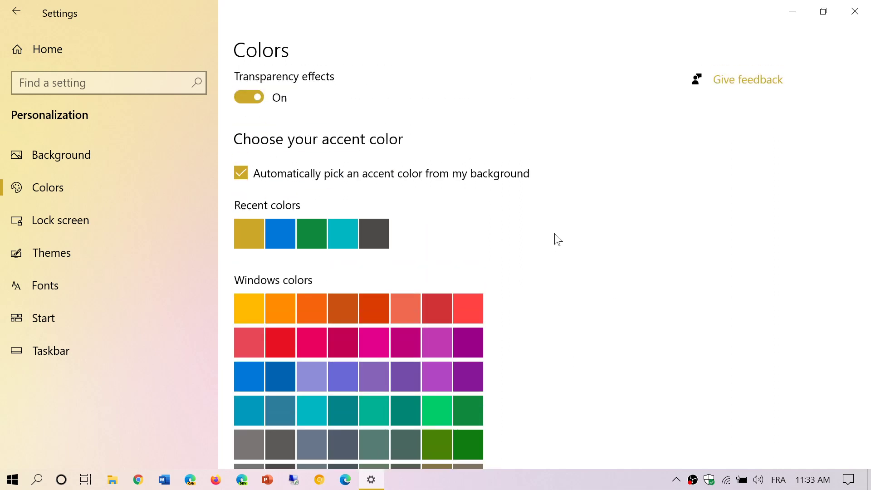
# - Turn off automatic accent picking, choose Turf green, and preview it in Start and Action Center
pyautogui.click(241, 174)
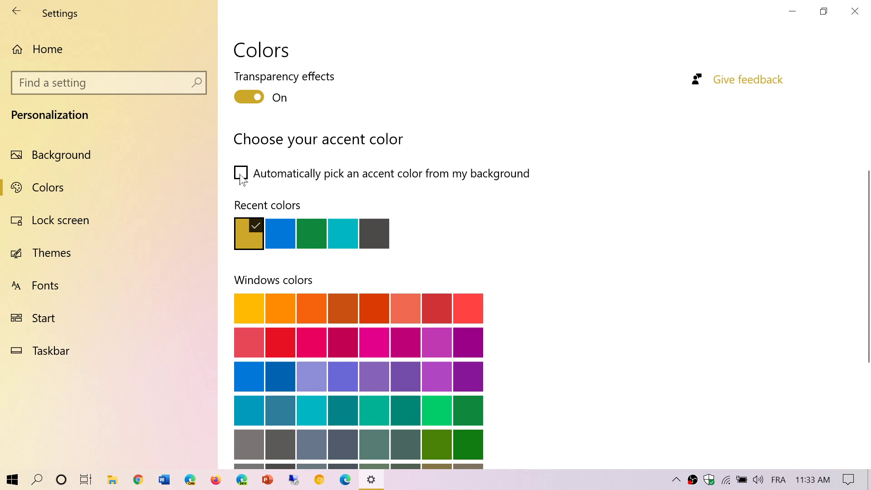
pyautogui.scroll(-1, 555, 269)
pyautogui.scroll(-1, 552, 269)
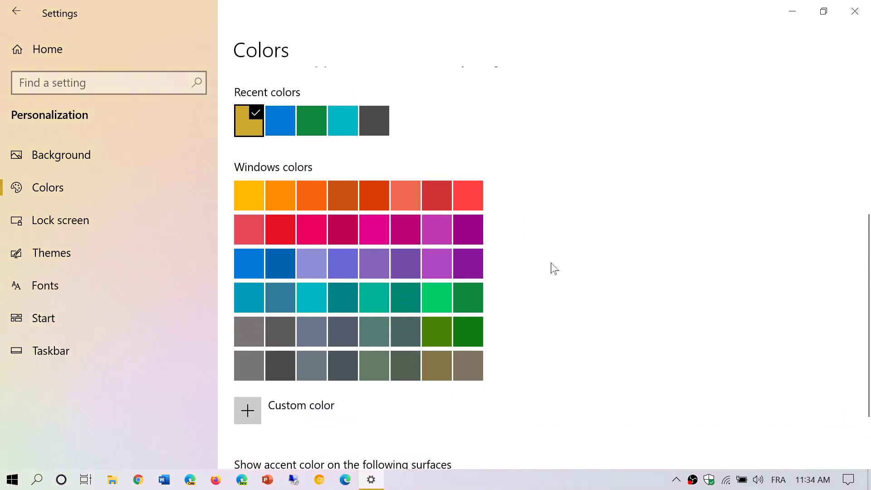
pyautogui.click(438, 301)
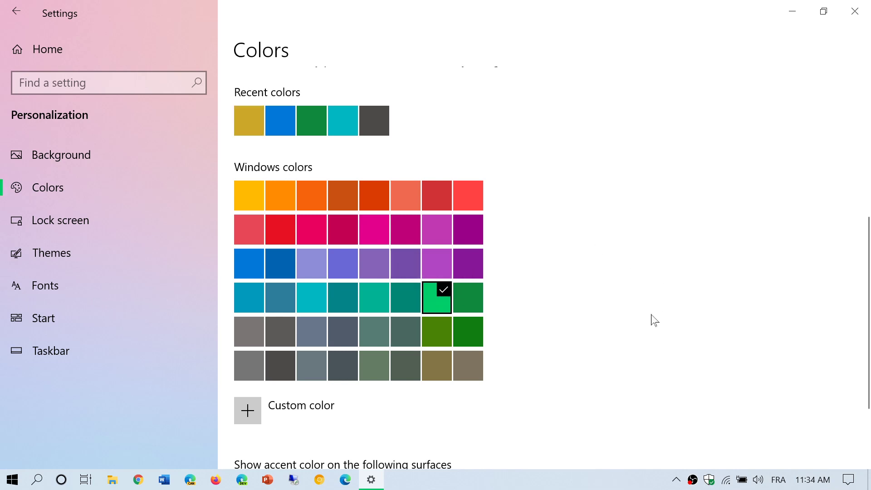
pyautogui.scroll(3, 654, 320)
pyautogui.scroll(2, 653, 320)
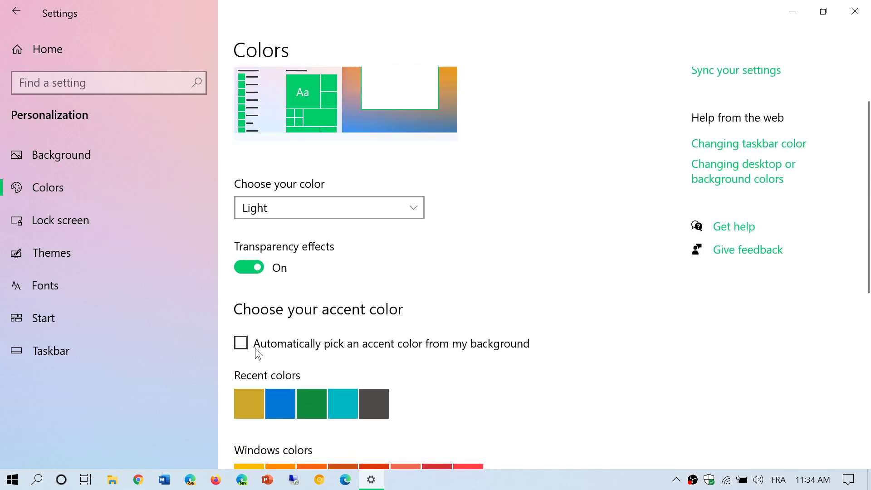
pyautogui.click(11, 480)
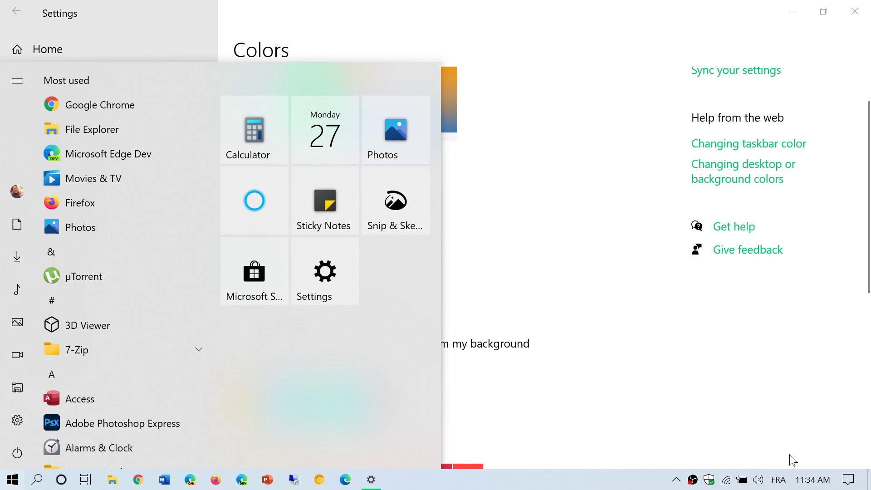
pyautogui.click(848, 481)
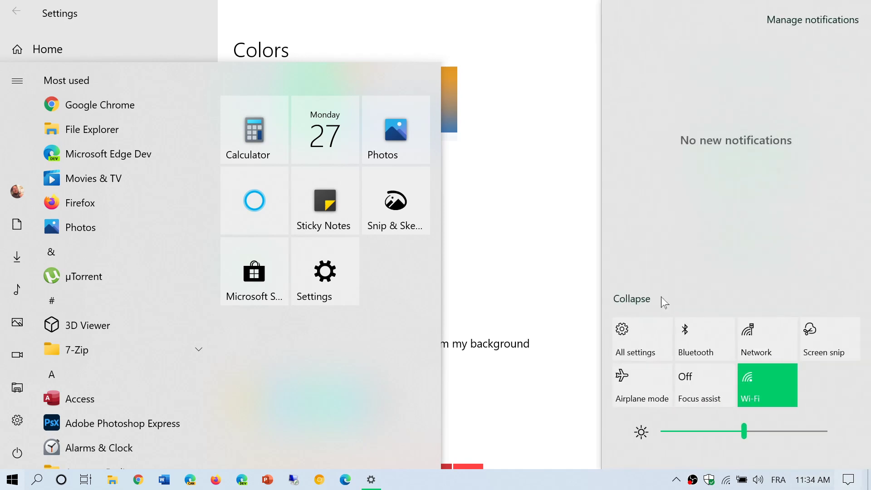
pyautogui.click(622, 334)
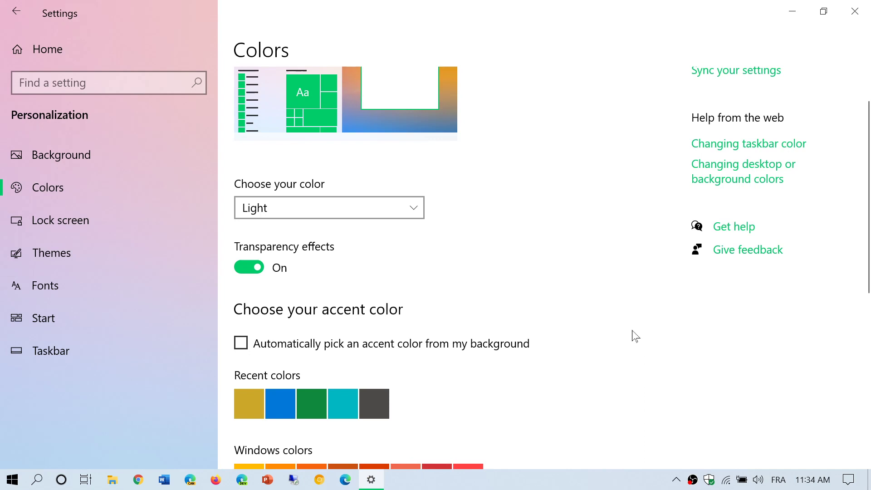
pyautogui.scroll(-3, 570, 313)
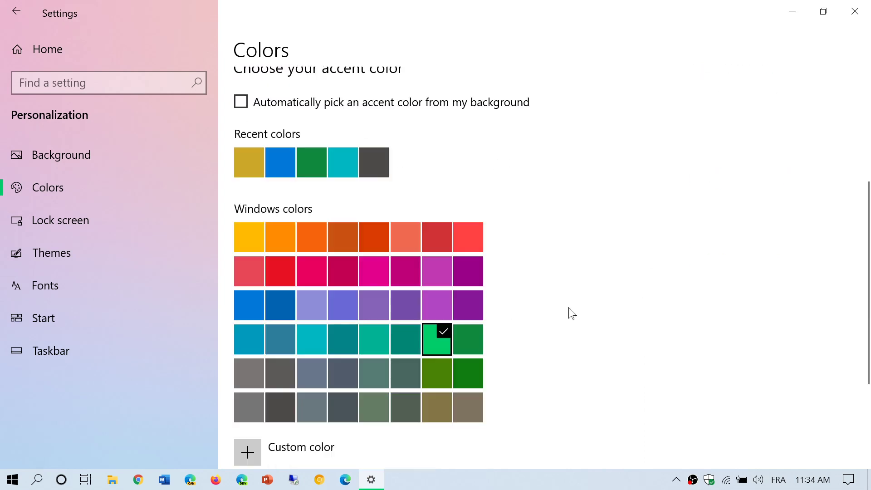
pyautogui.scroll(-1, 571, 314)
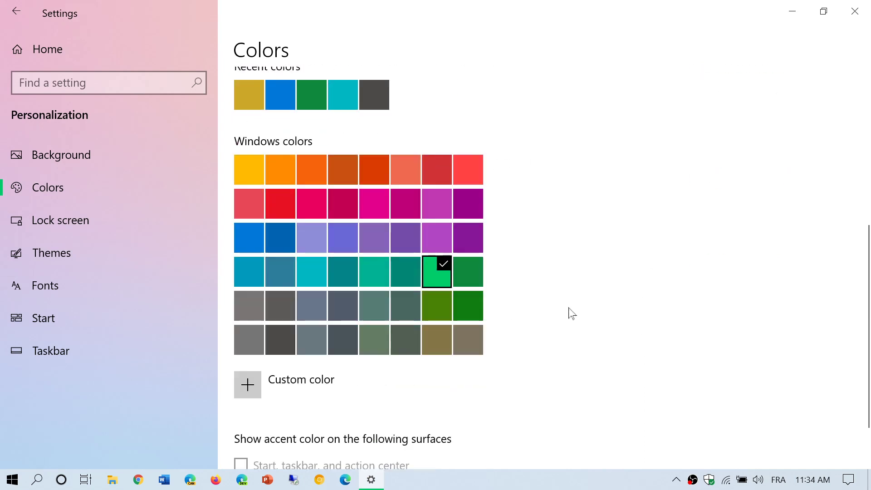
# - Switch the accent to pink and preview it in Action Center
pyautogui.click(315, 205)
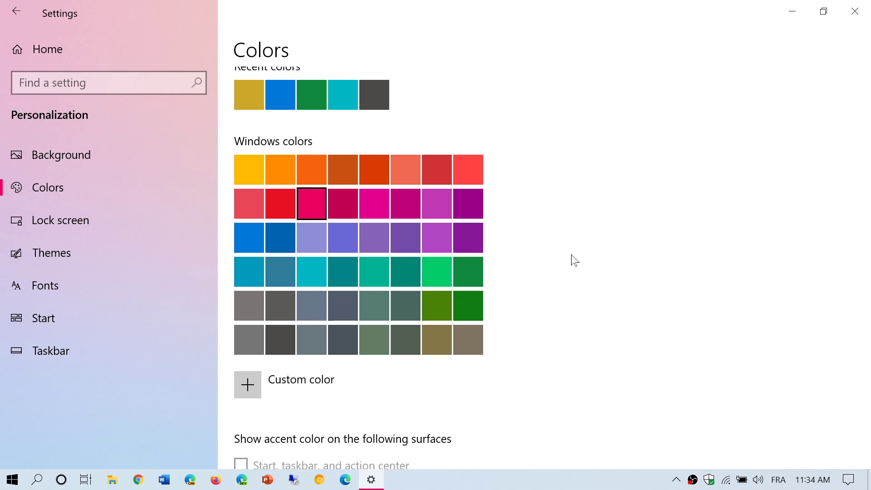
pyautogui.scroll(5, 572, 261)
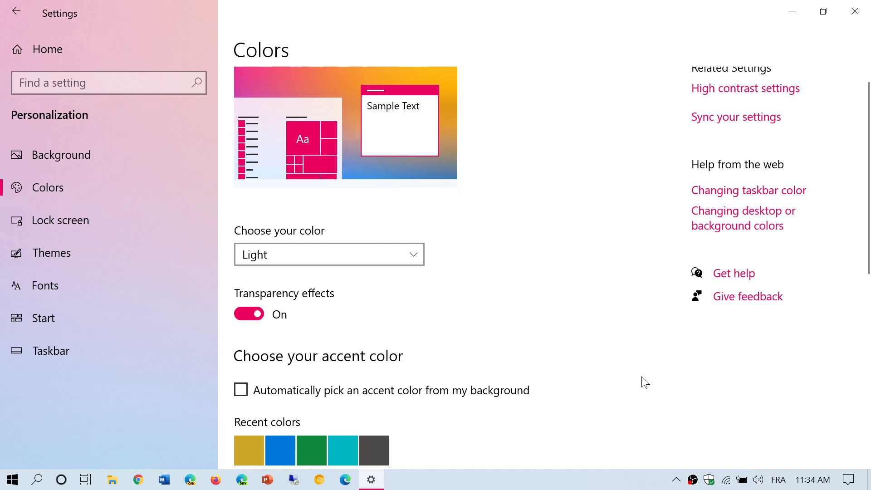
pyautogui.click(849, 479)
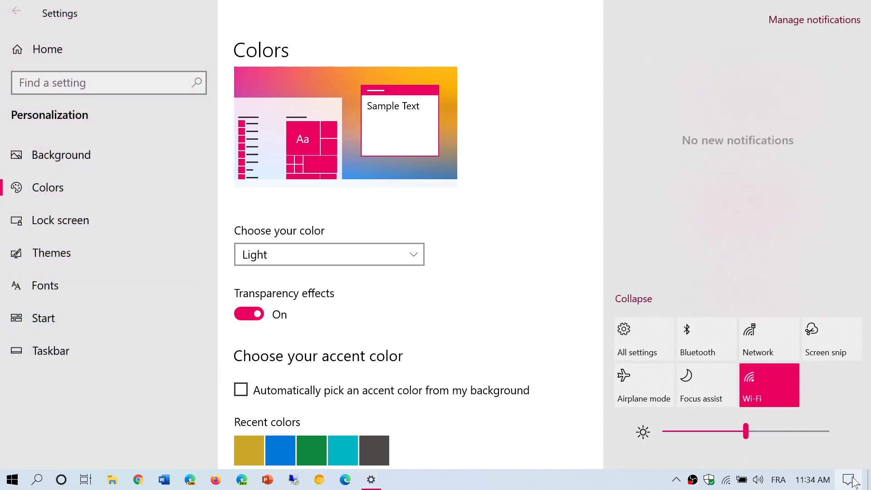
pyautogui.click(546, 239)
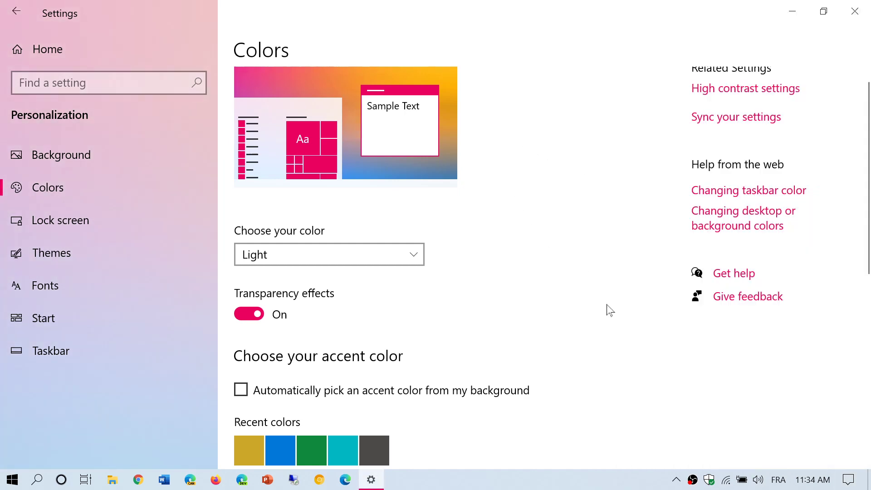
pyautogui.scroll(-4, 606, 309)
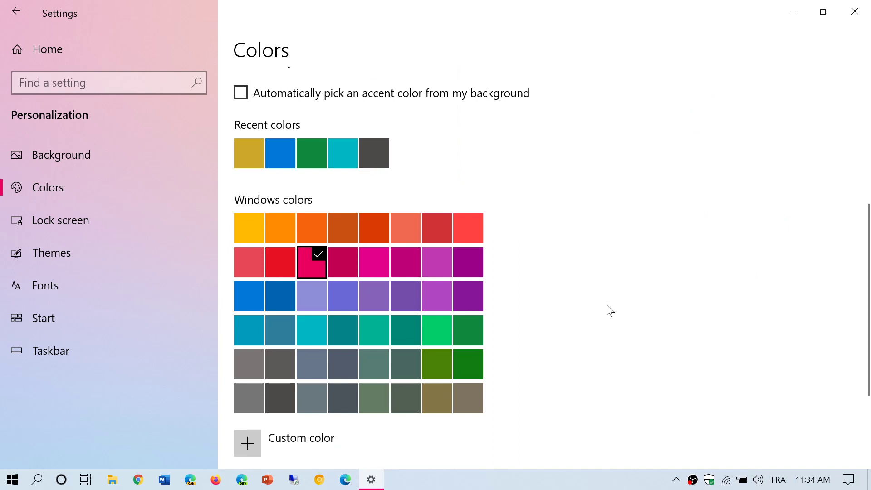
pyautogui.scroll(1, 609, 310)
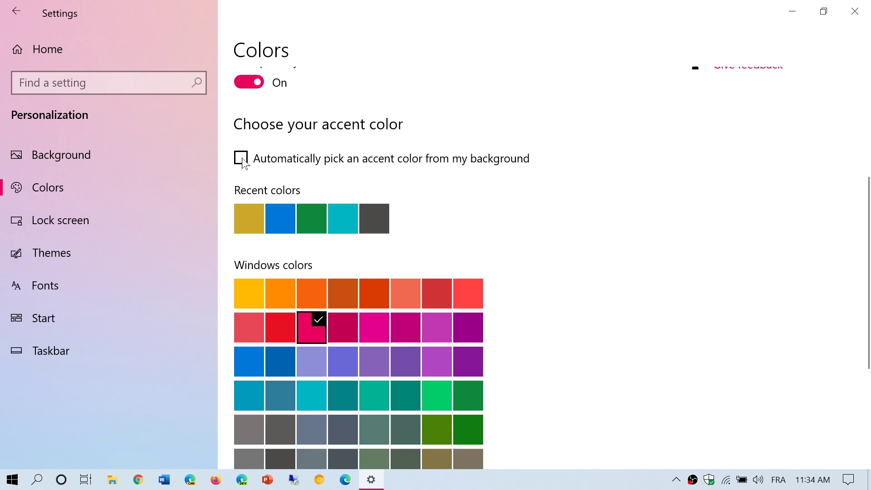
# - Enable automatic accent picking from the background, close Settings, and check Action Center
pyautogui.click(242, 159)
pyautogui.click(855, 11)
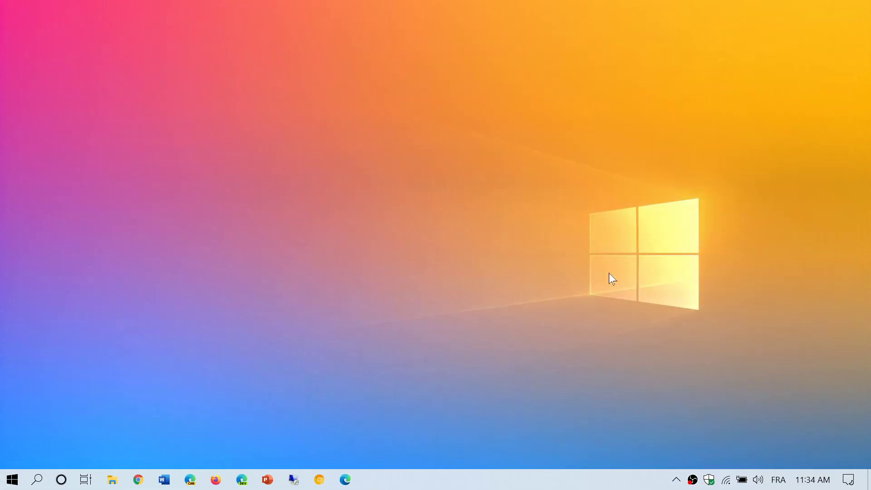
pyautogui.click(849, 479)
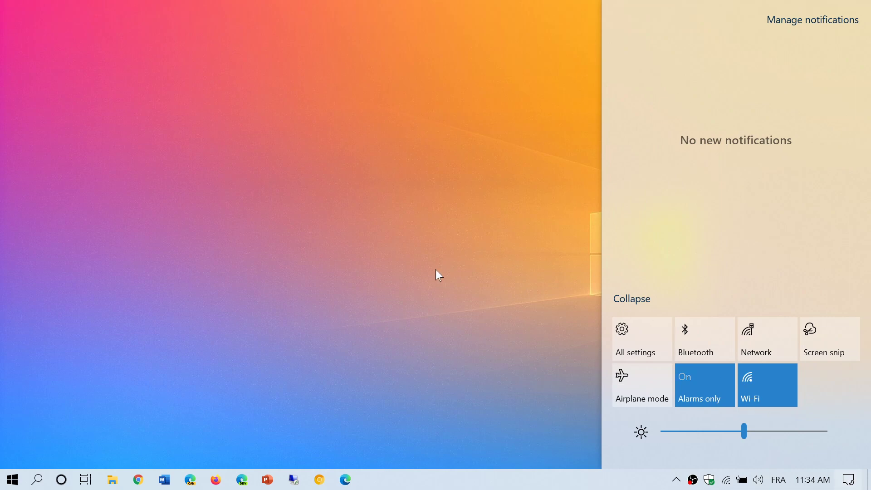
pyautogui.click(436, 271)
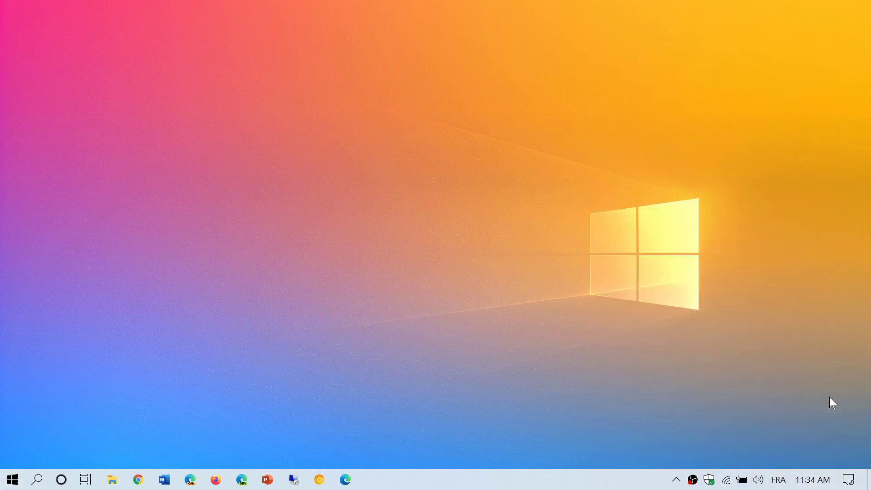
# - Reopen Settings from Action Center, then close it to the desktop
pyautogui.click(850, 480)
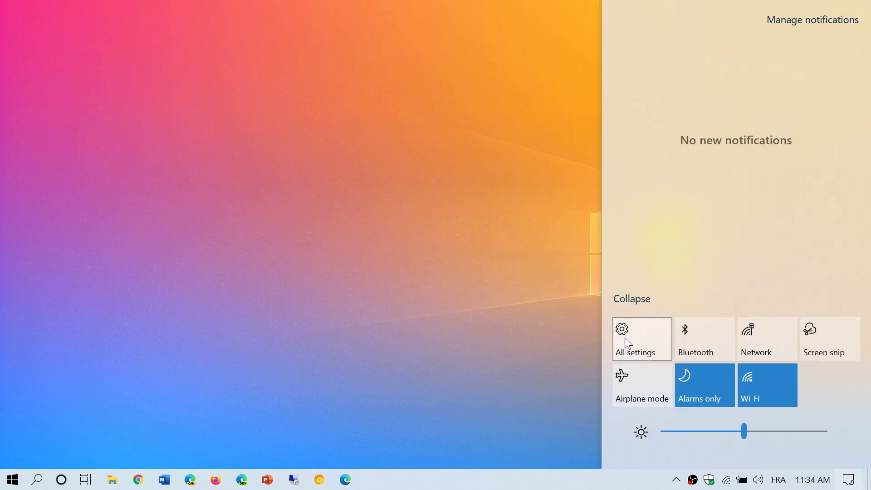
pyautogui.click(626, 340)
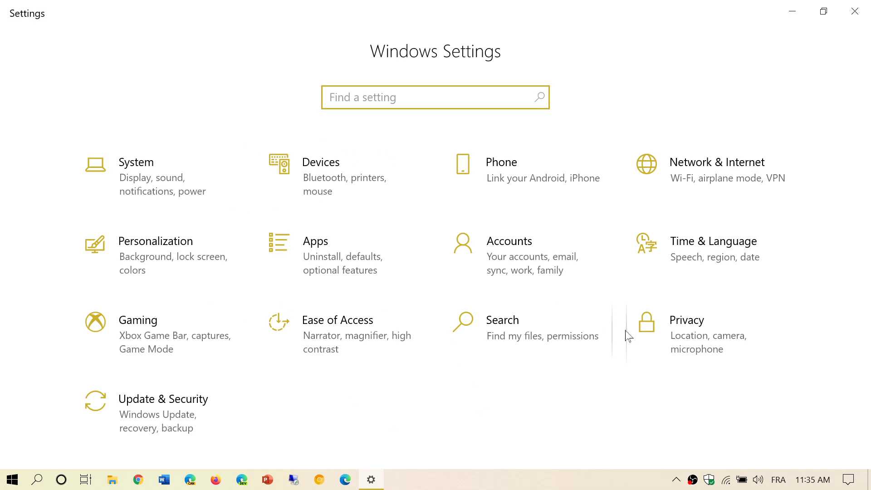
pyautogui.click(855, 11)
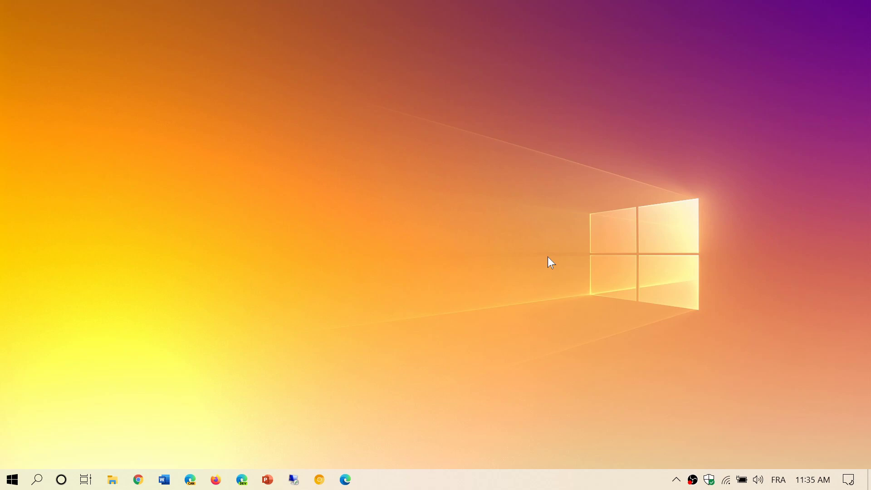
pyautogui.click(849, 480)
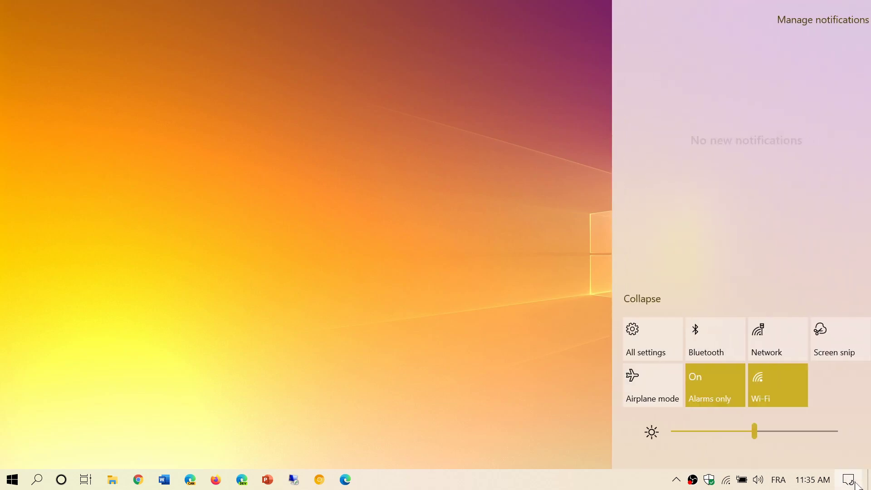
pyautogui.click(646, 330)
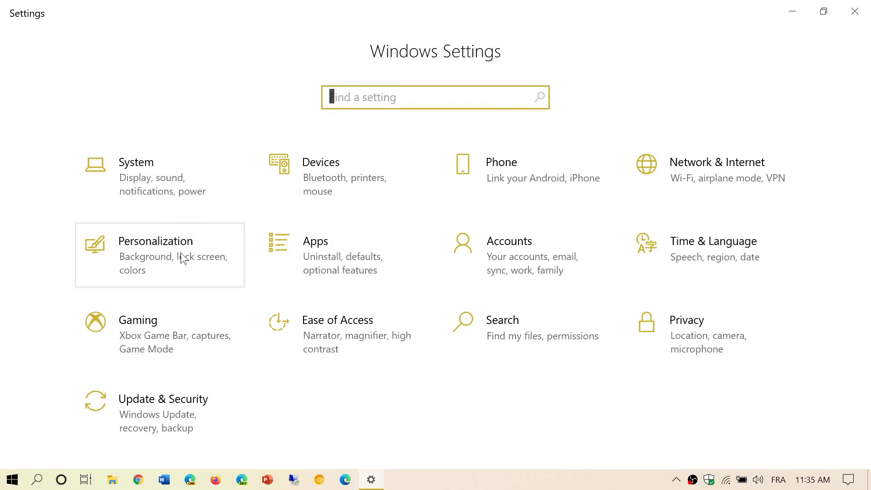
pyautogui.click(182, 256)
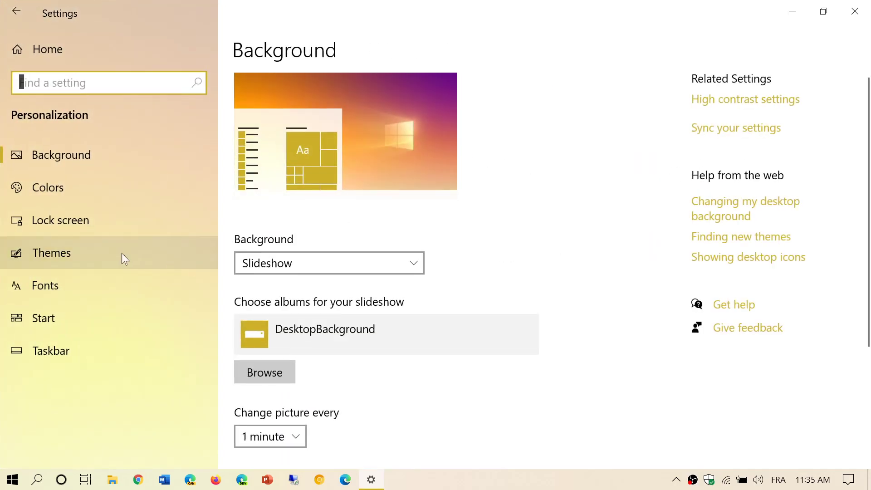
pyautogui.click(101, 186)
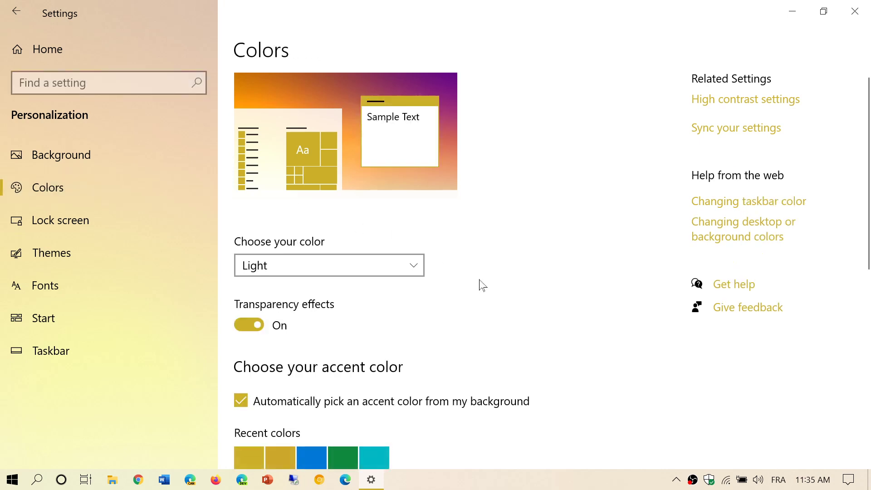
pyautogui.scroll(-3, 481, 286)
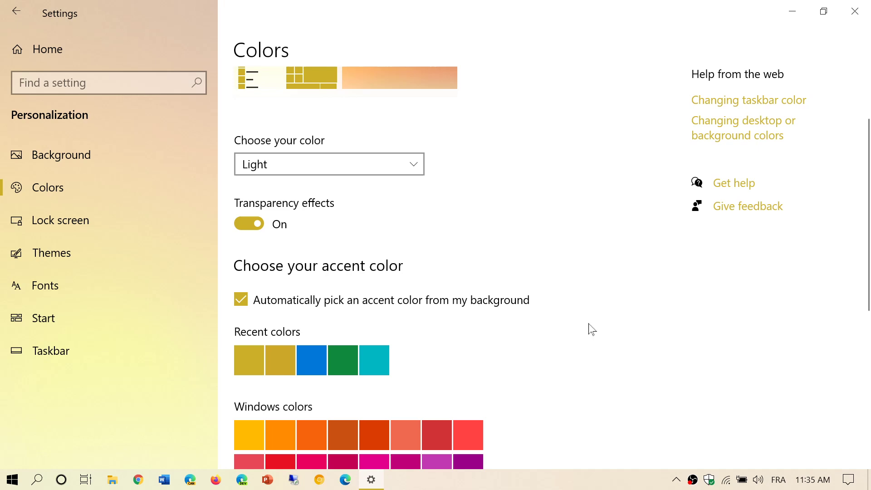
pyautogui.scroll(-5, 590, 330)
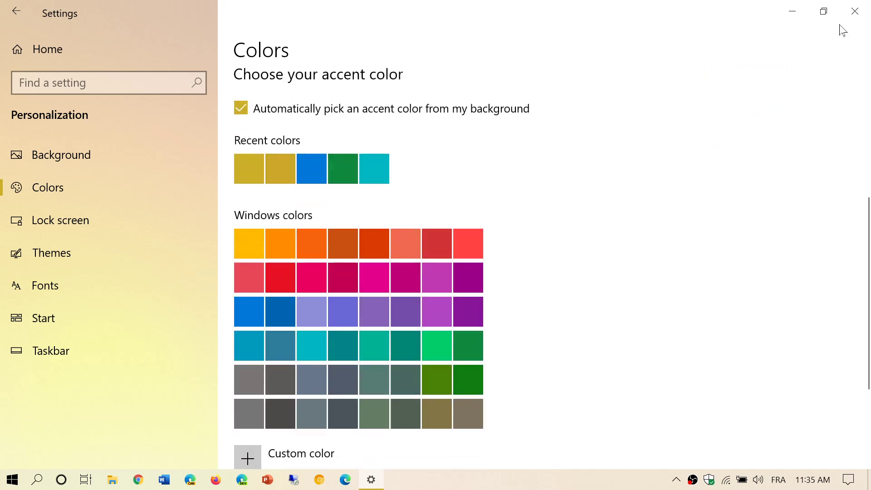
pyautogui.click(856, 12)
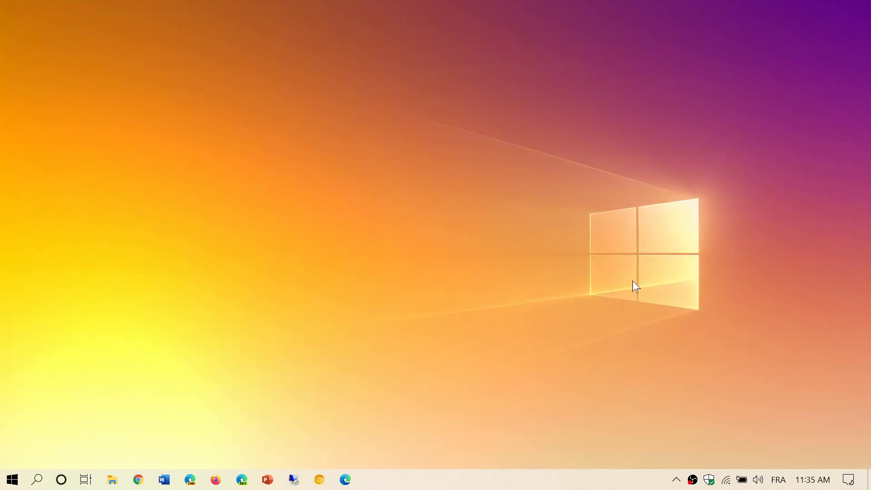